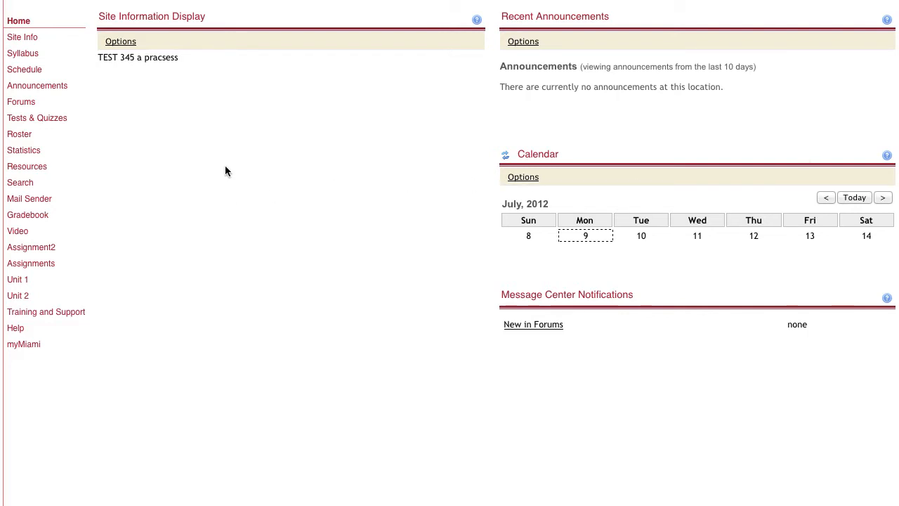
- Create a question pool named "Unit 1 quiz" in the site's Tests & Quizzes tool
left_click(56, 118)
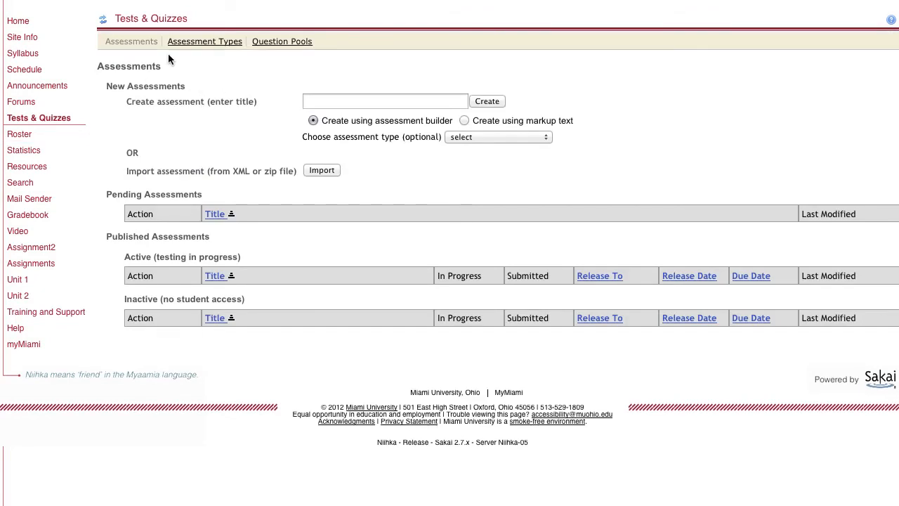
left_click(284, 43)
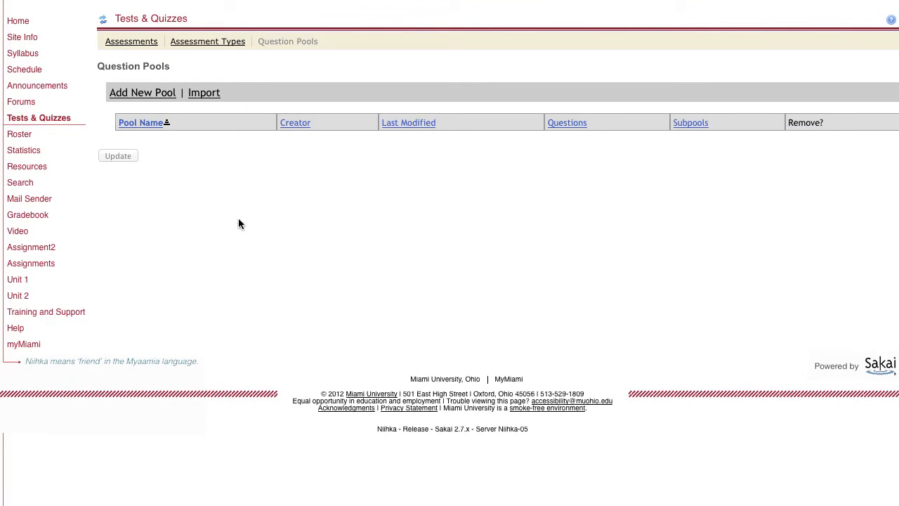
left_click(134, 95)
left_click(254, 75)
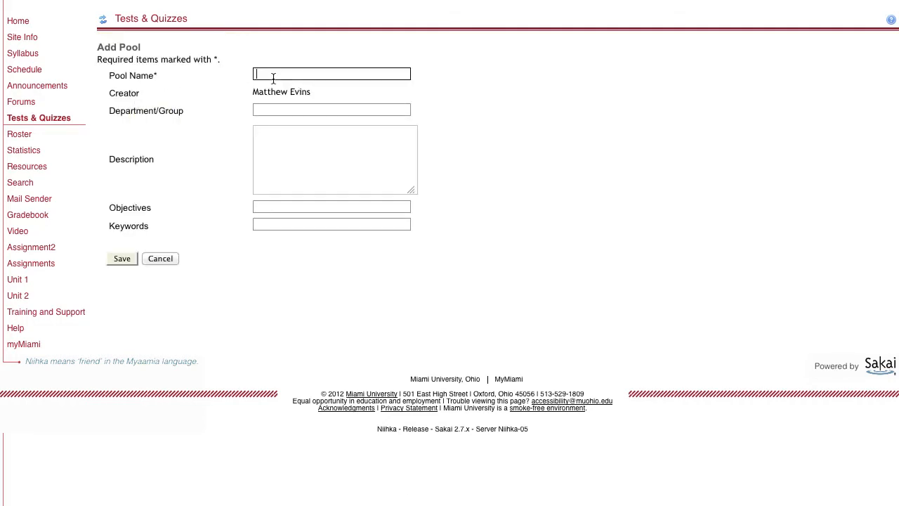
type("Unit 1 quiz")
left_click(302, 276)
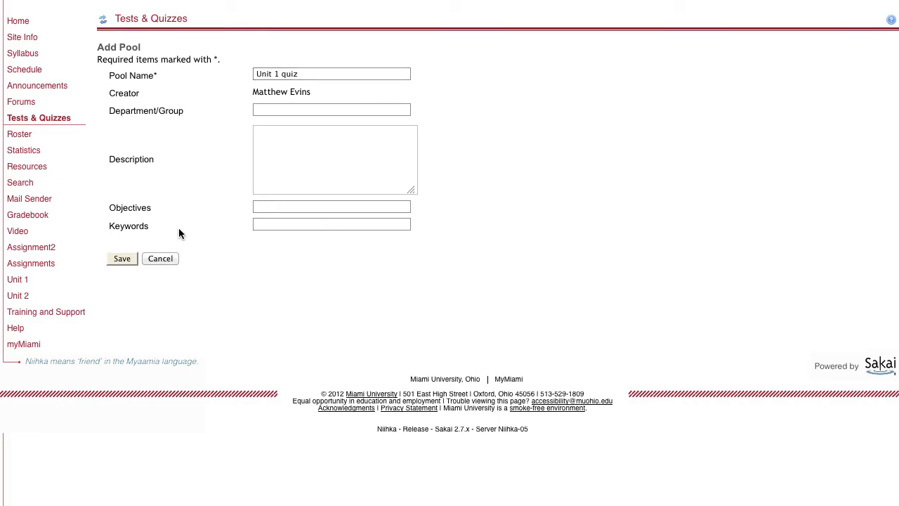
left_click(124, 262)
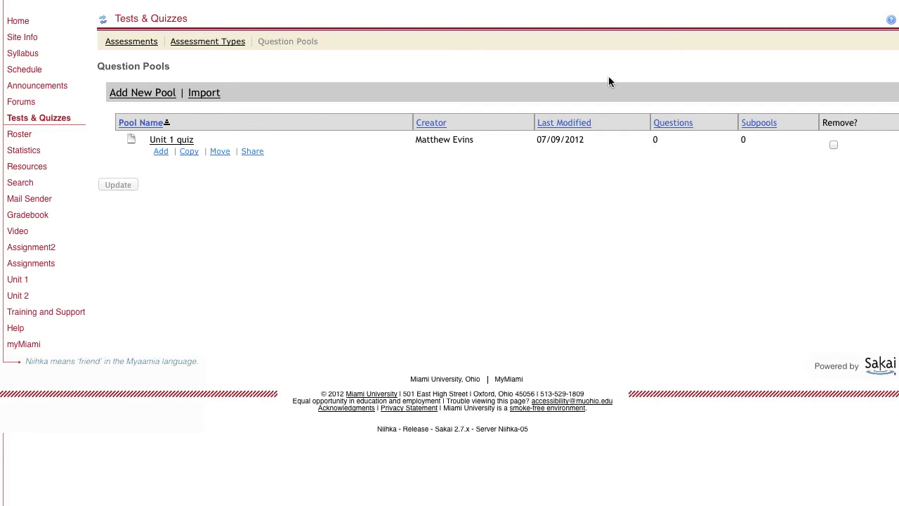
- Start a new Multiple Choice question in the Unit 1 quiz question pool
left_click(162, 153)
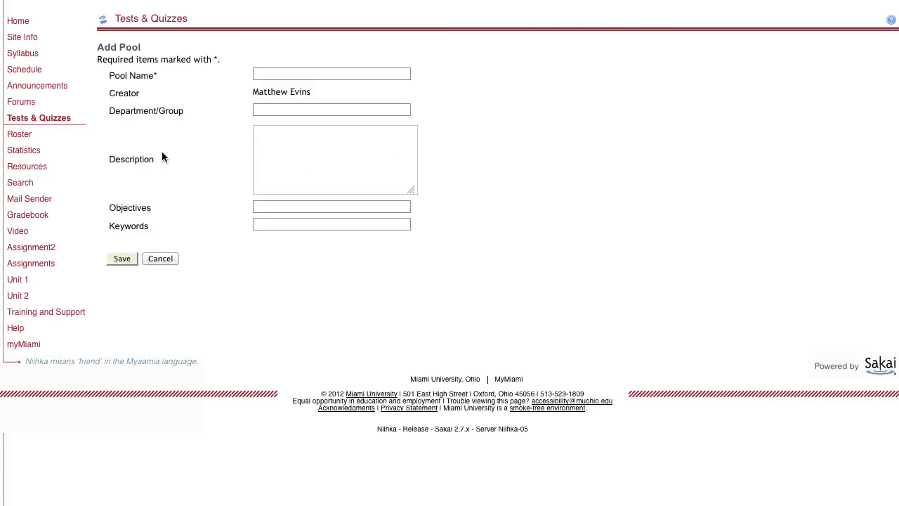
left_click(169, 259)
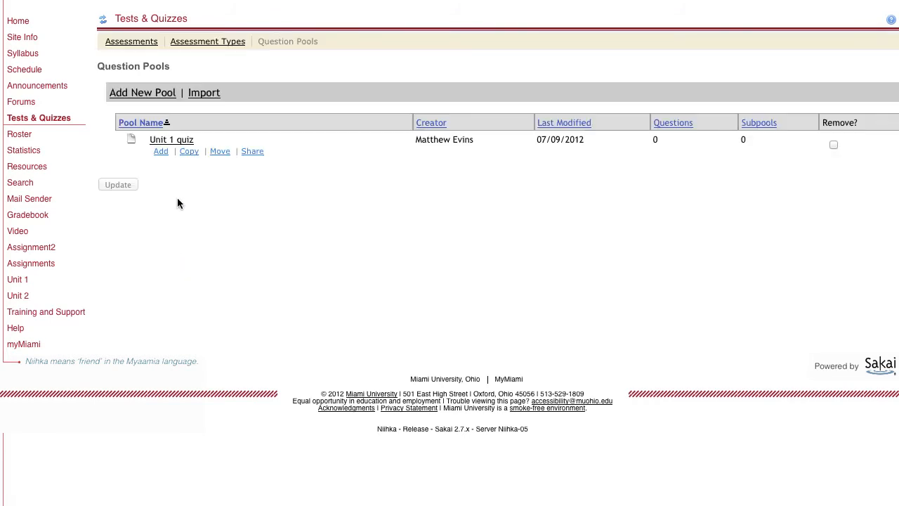
left_click(162, 139)
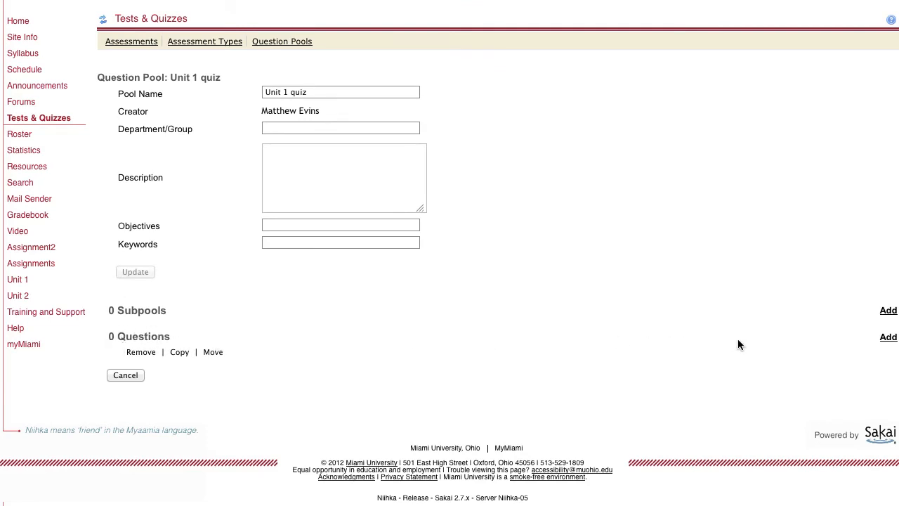
left_click(887, 338)
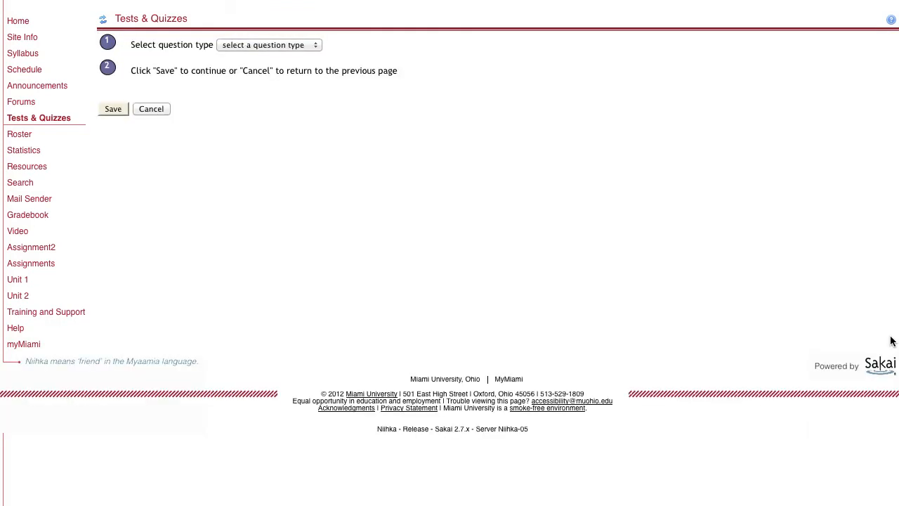
left_click(254, 44)
left_click(260, 67)
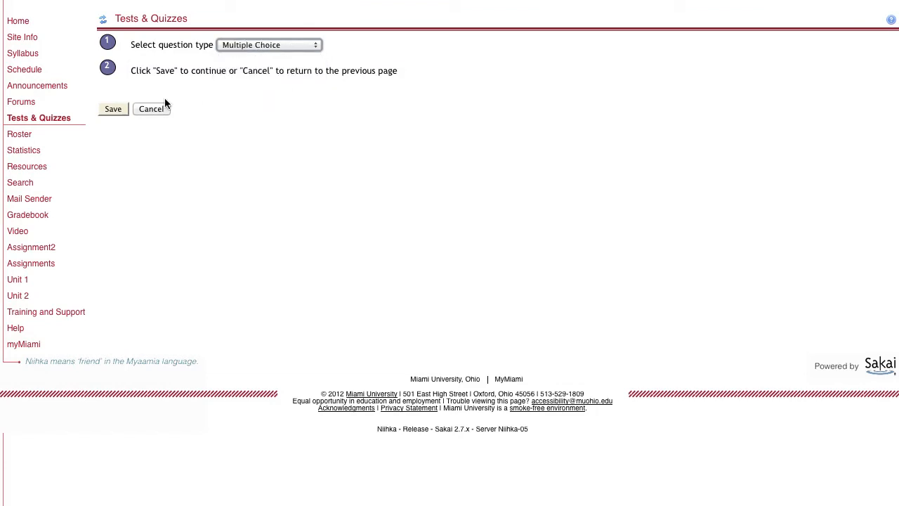
left_click(120, 110)
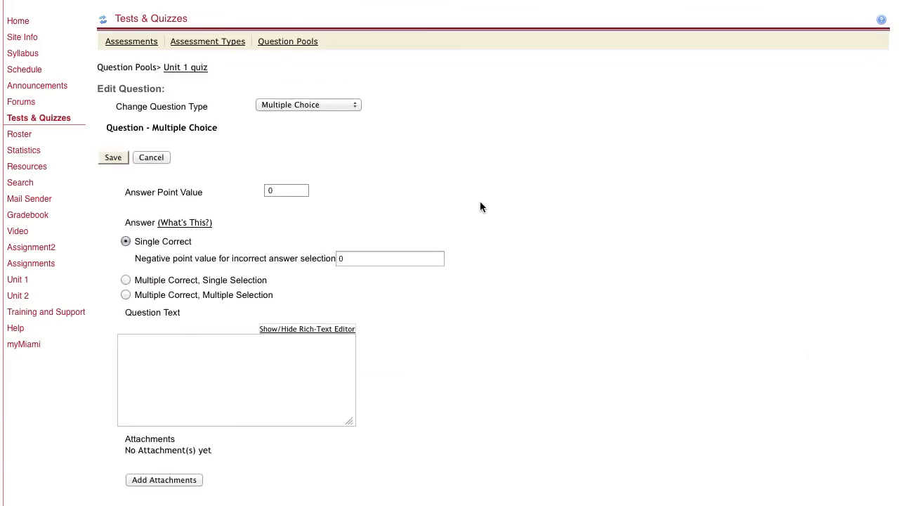
- Set the answer point value of the multiple-choice question to 1
scroll(492, 201, "down", 5)
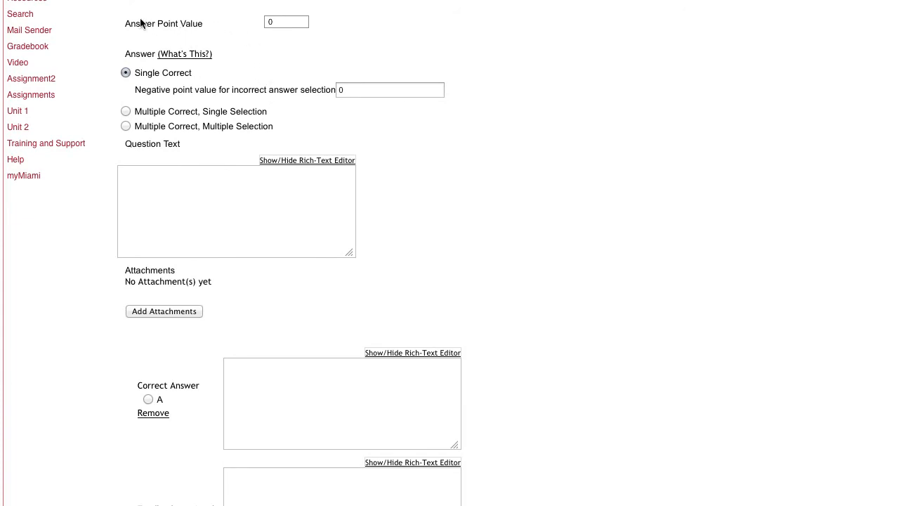
left_click(278, 22)
key("BackSpace")
type("1")
left_click(374, 30)
- Try a negative point value of 1 for incorrect answer selection and reset it to 0
left_click(338, 88)
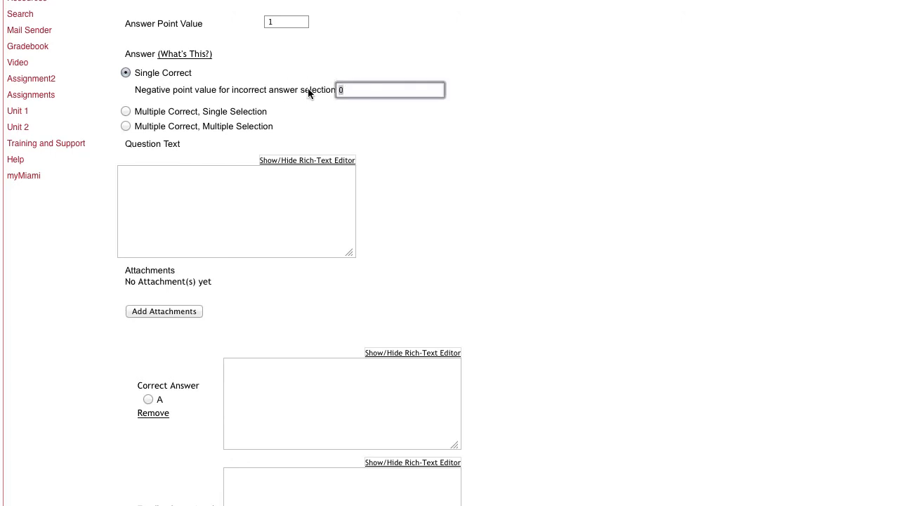
type("1")
left_click(440, 153)
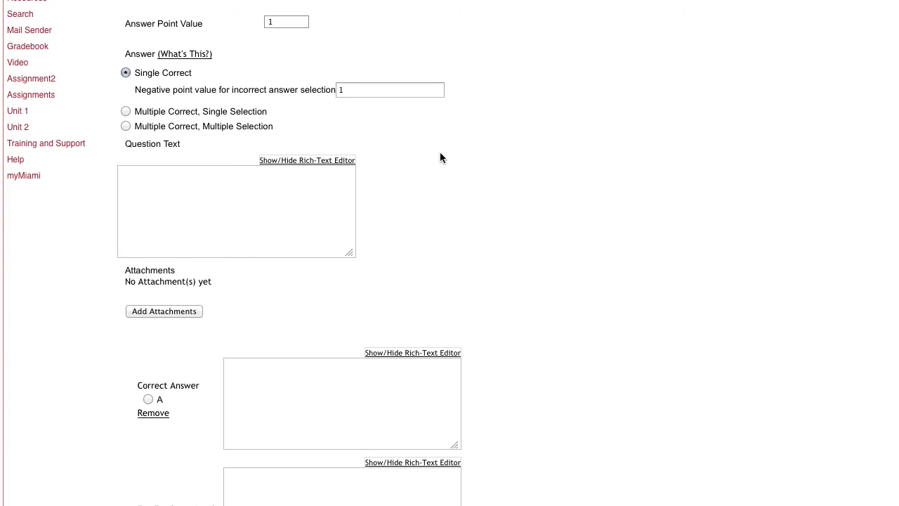
left_click(365, 84)
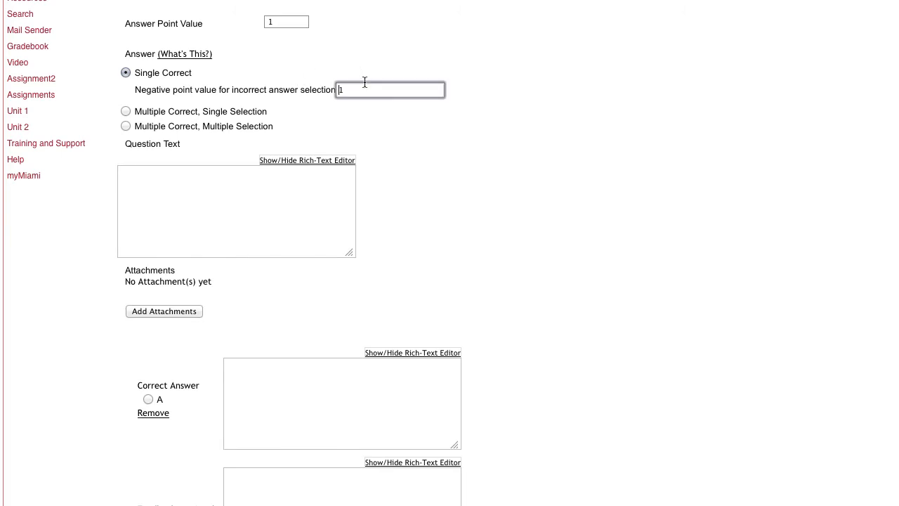
left_click(449, 153)
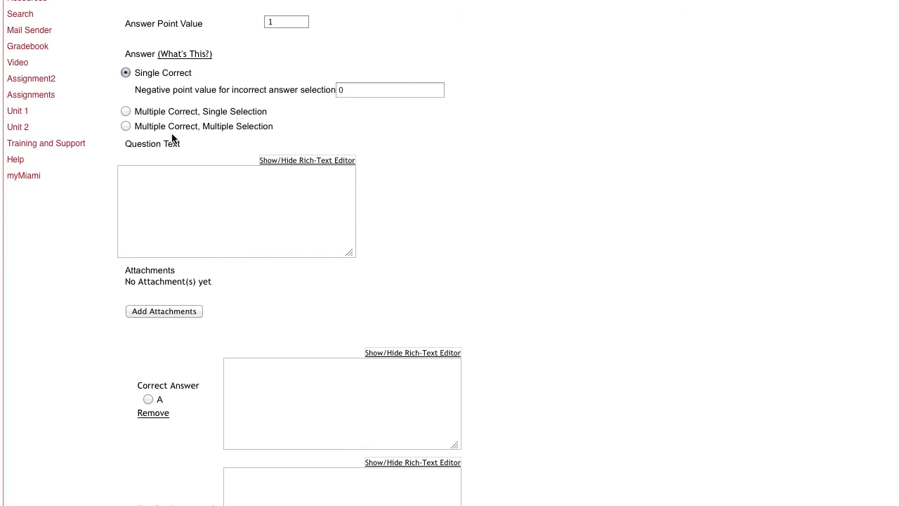
- Enter the question text "Do you understand this unit?" and fill in answer A with "Yes"
left_click(199, 184)
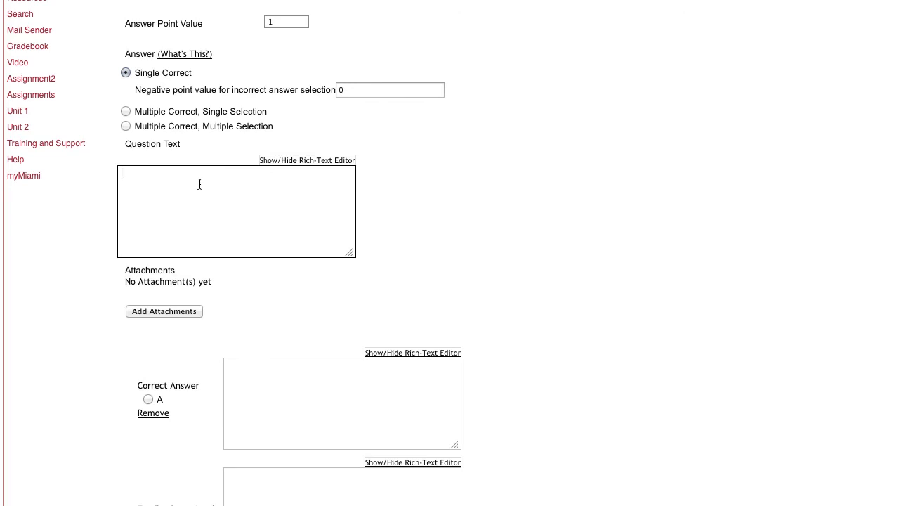
type("Do you understand this unit?")
scroll(470, 223, "down", 3)
left_click(345, 241)
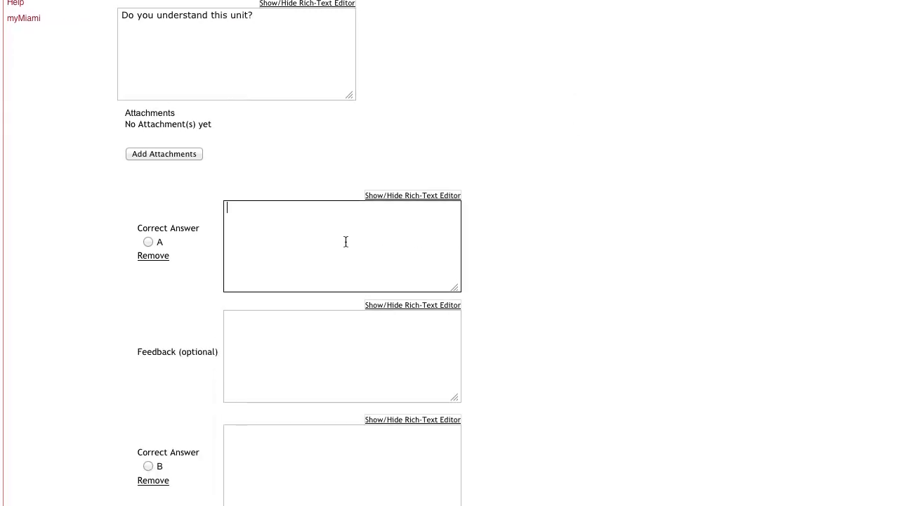
type("Yes")
- Fill in answer B with "No" and mark answer A as the correct answer
scroll(560, 387, "down", 3)
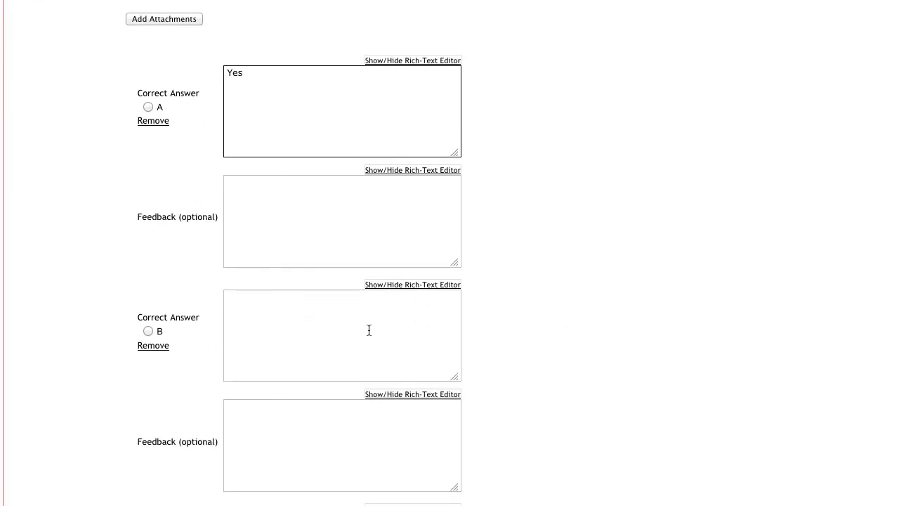
left_click(305, 334)
type("No")
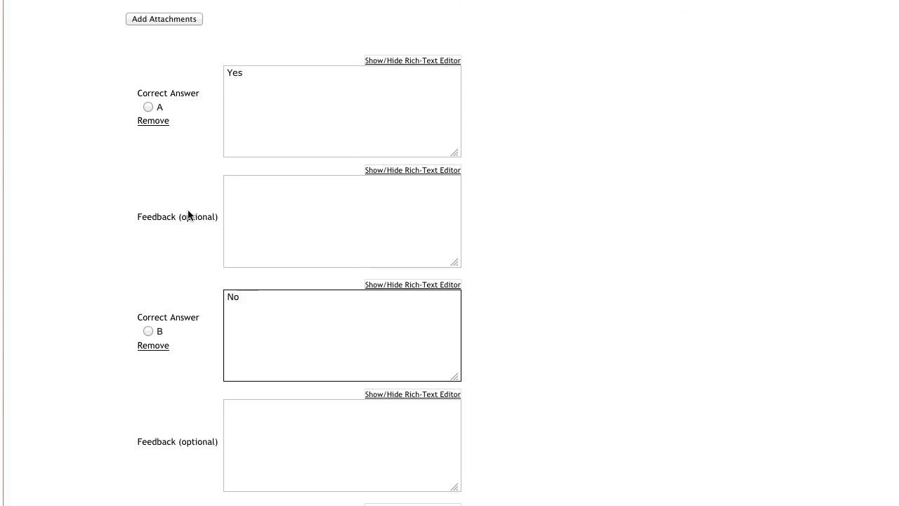
left_click(147, 108)
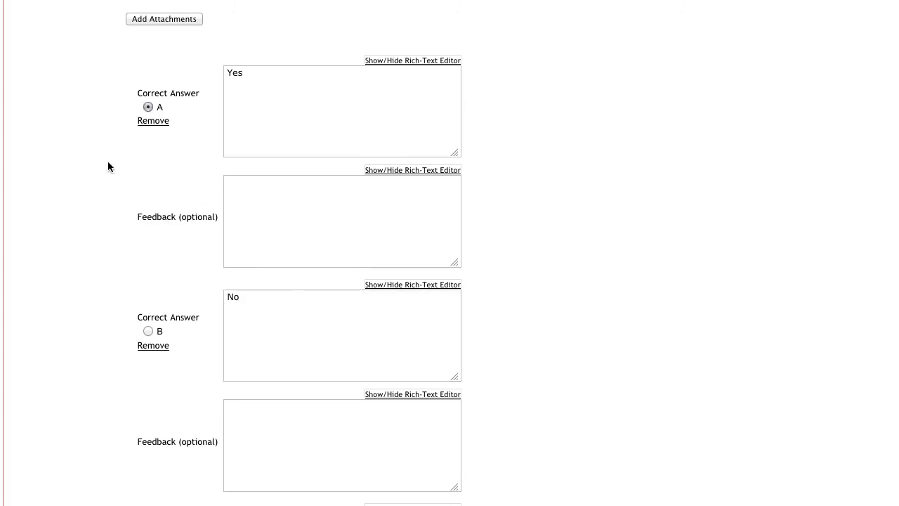
- Save the multiple-choice question with answers C and D, feedback and metadata left blank
scroll(190, 274, "down", 10)
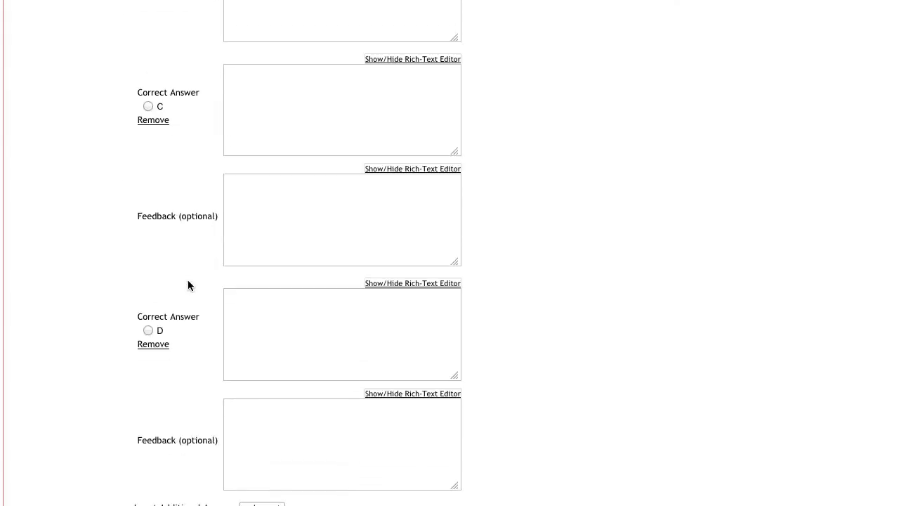
scroll(189, 284, "down", 7)
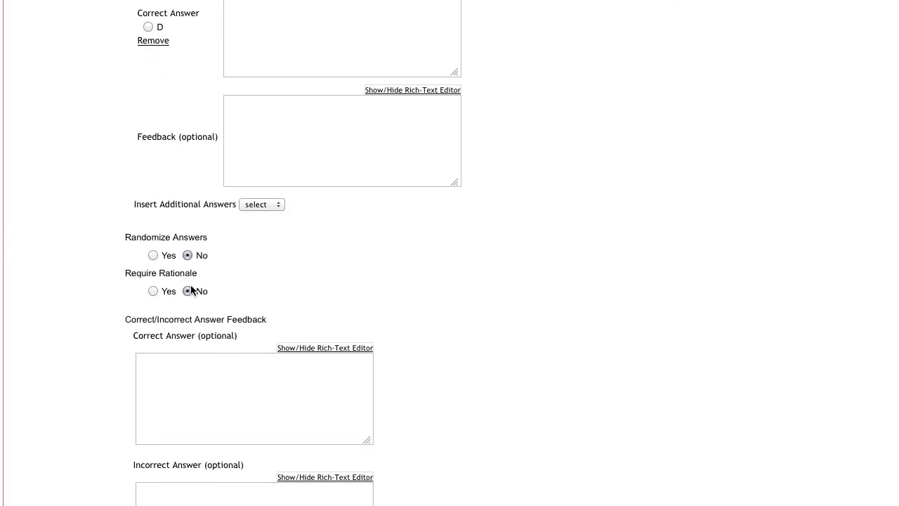
scroll(190, 289, "down", 3)
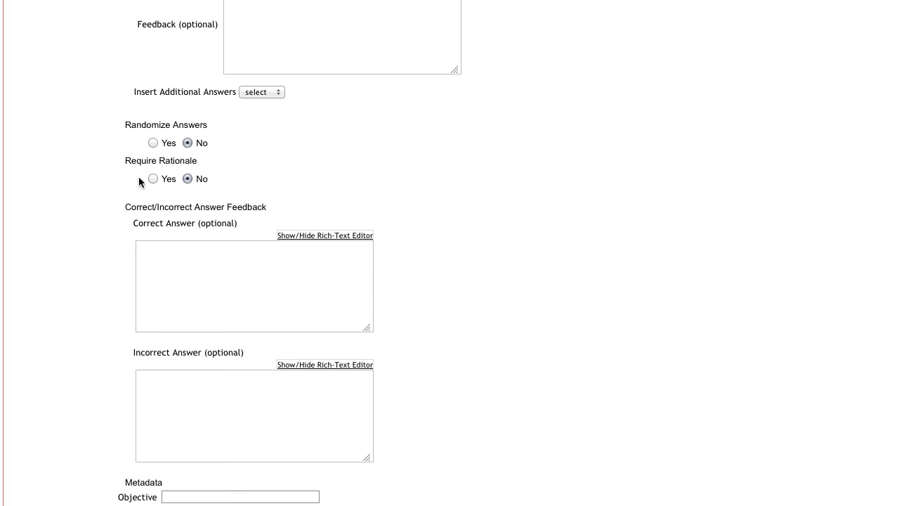
scroll(97, 246, "down", 3)
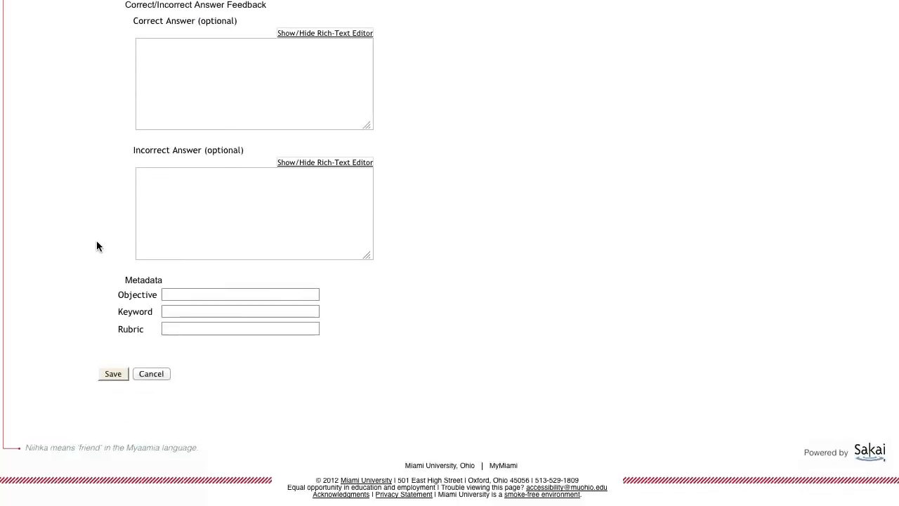
left_click(122, 376)
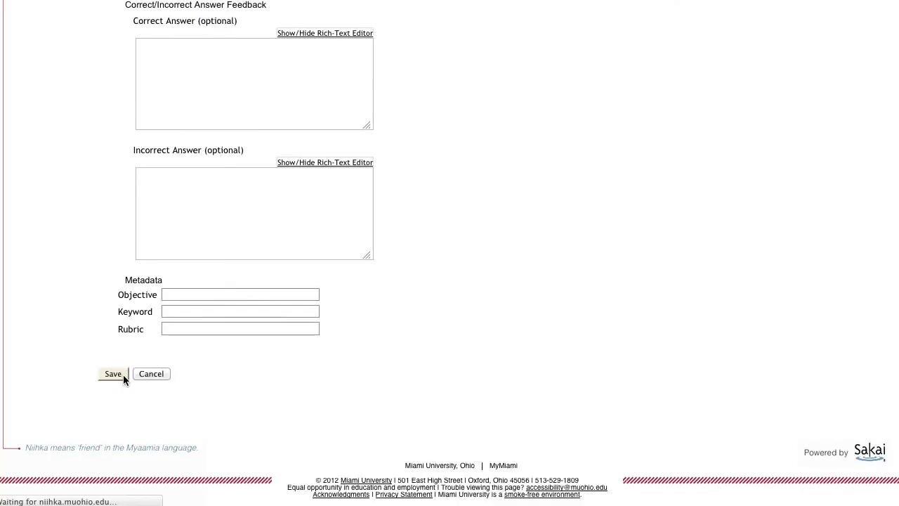